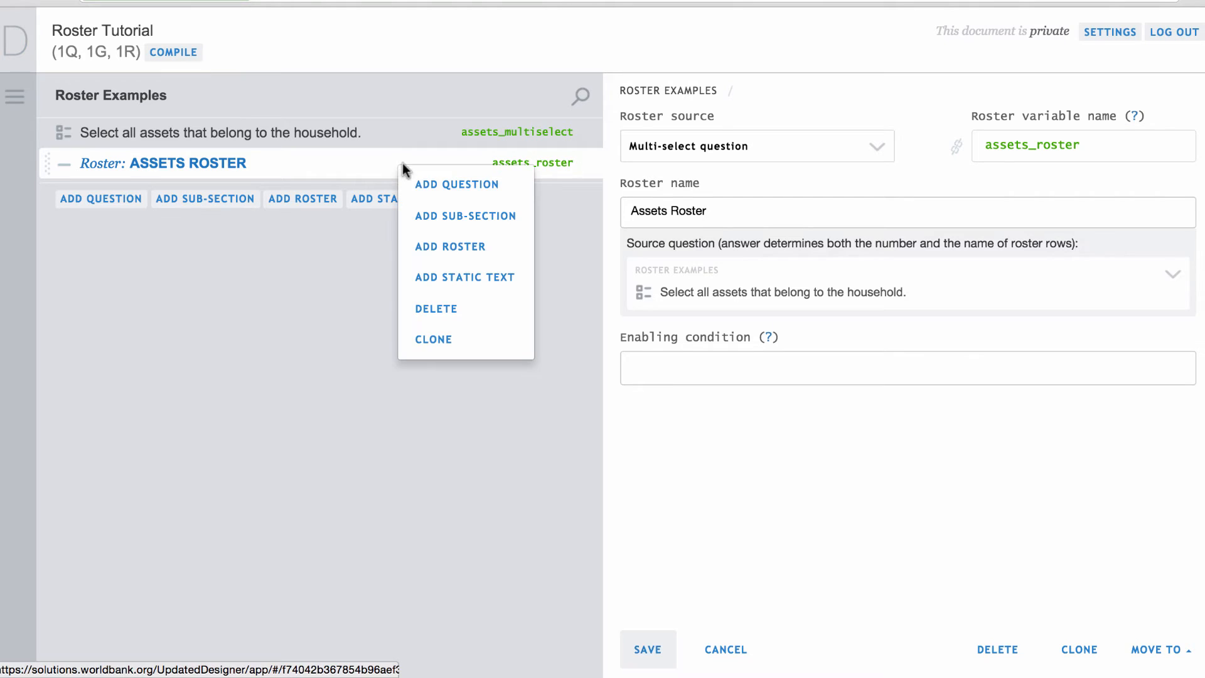
Step: Add a numeric question to the Assets Roster with variable name years and text "How many years have you had %rostertitle%?", and save it
left_click(433, 198)
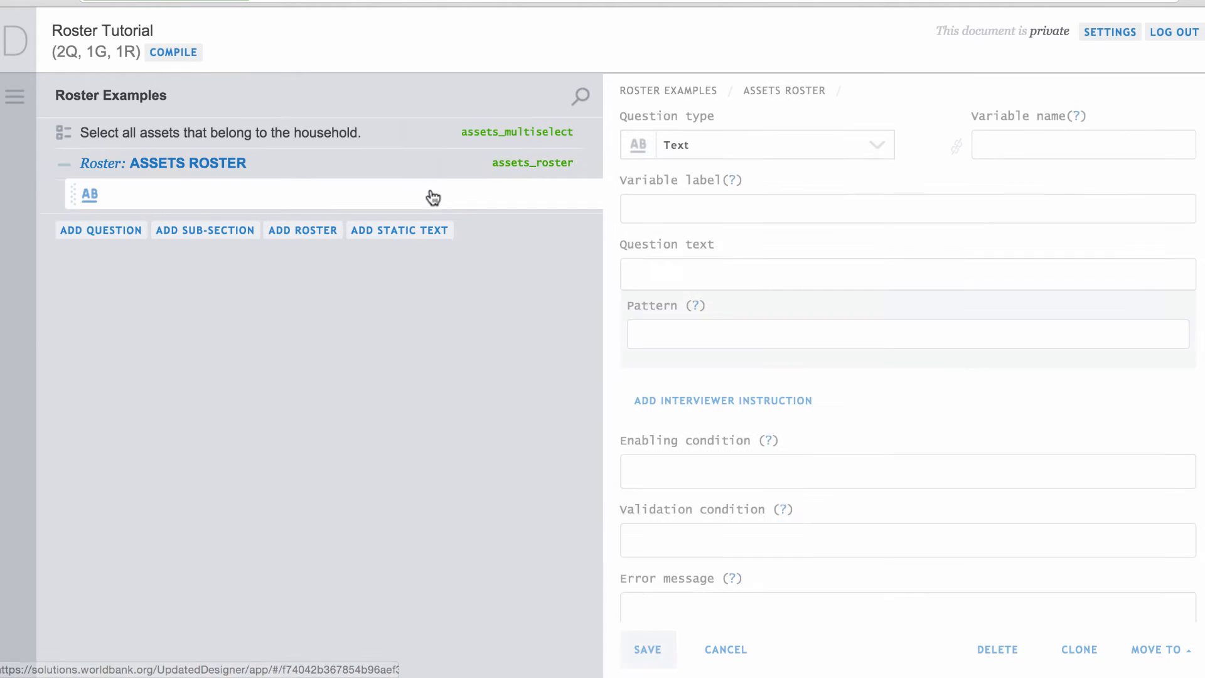
left_click(879, 149)
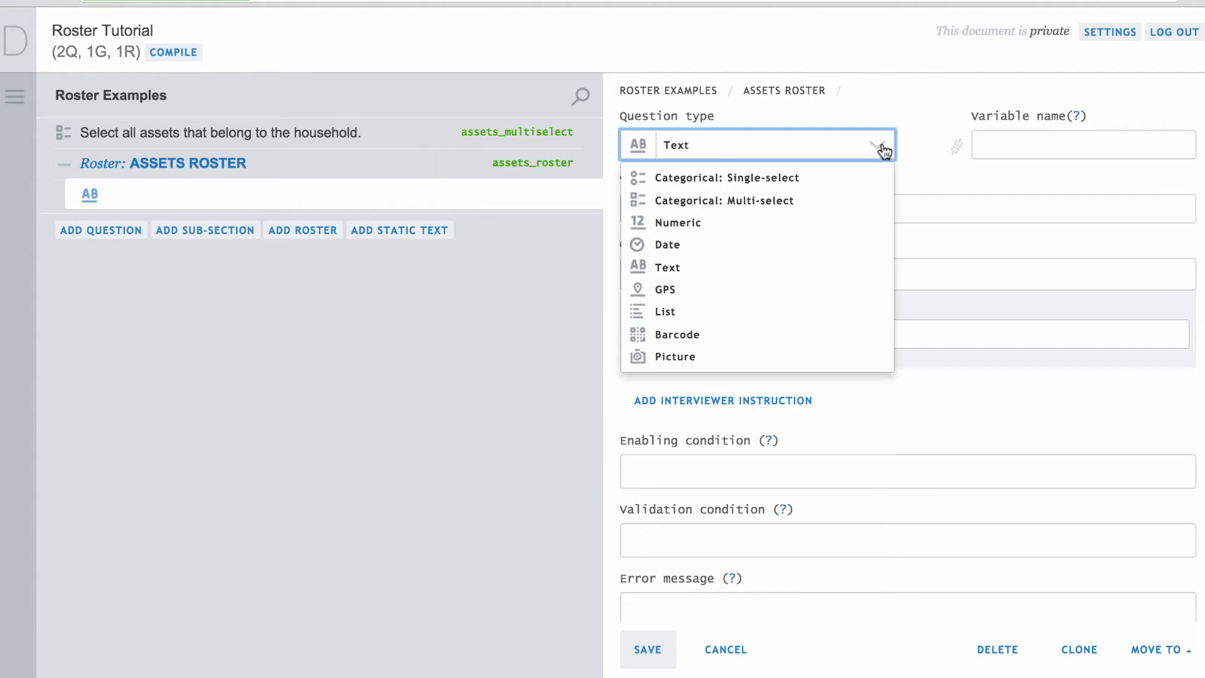
left_click(857, 227)
left_click(1011, 154)
type("years")
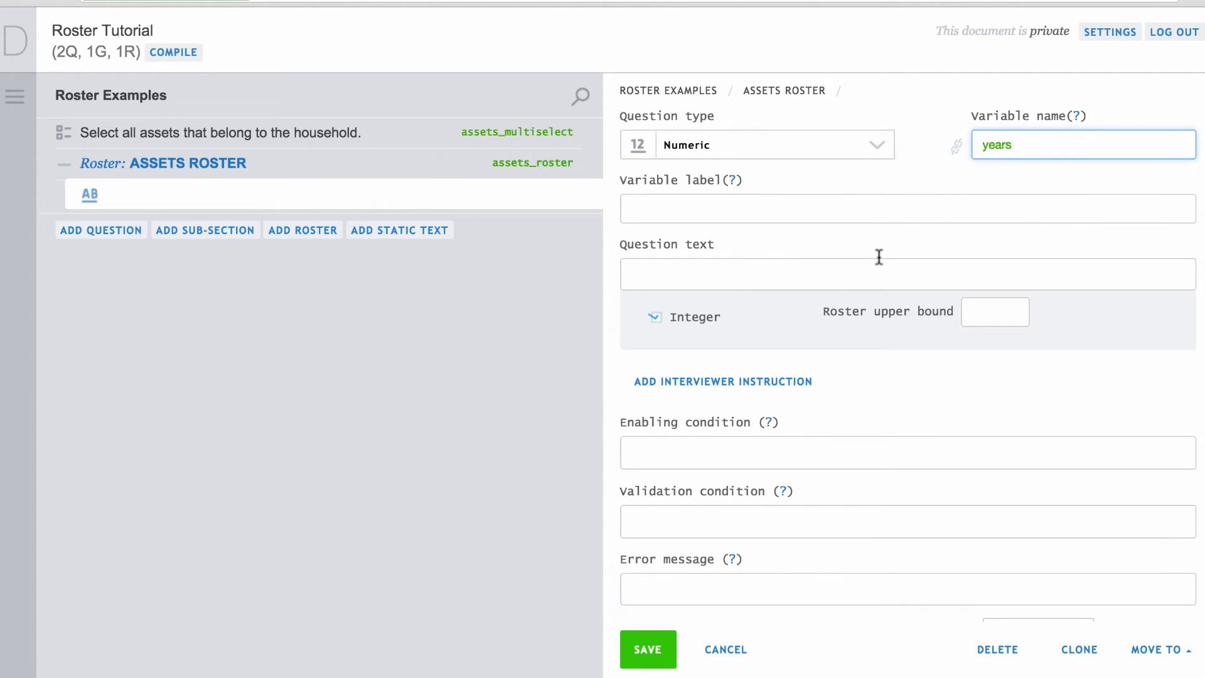
left_click(866, 275)
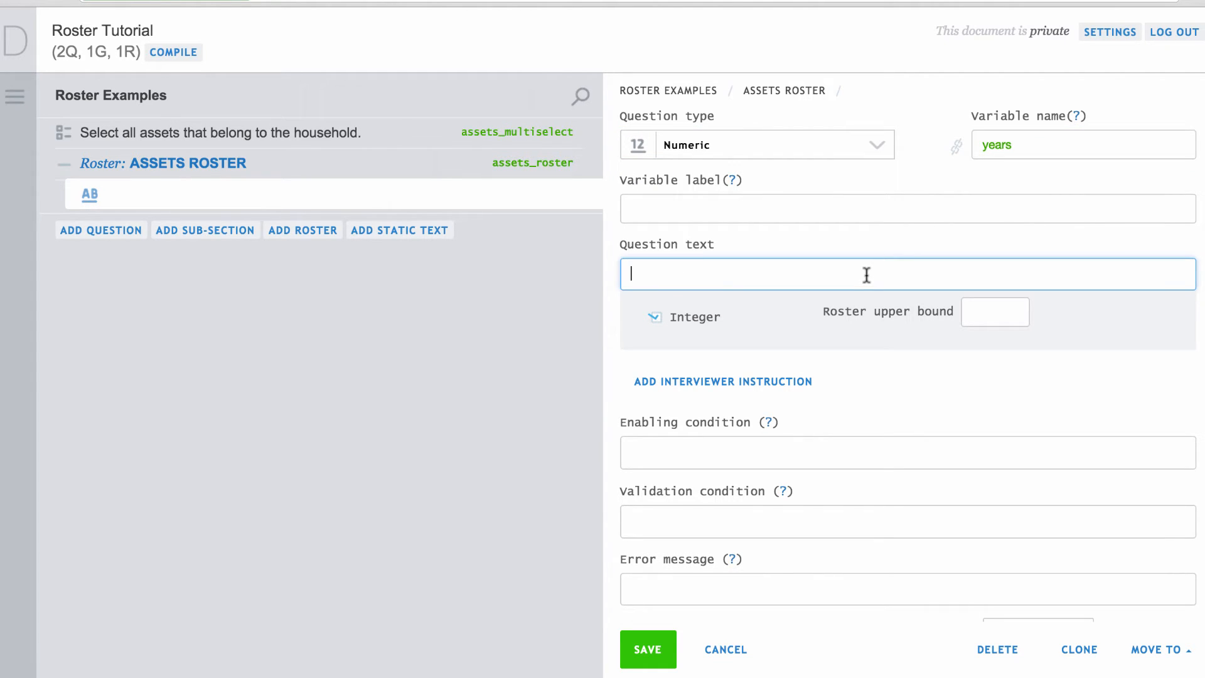
type("How many years have you had")
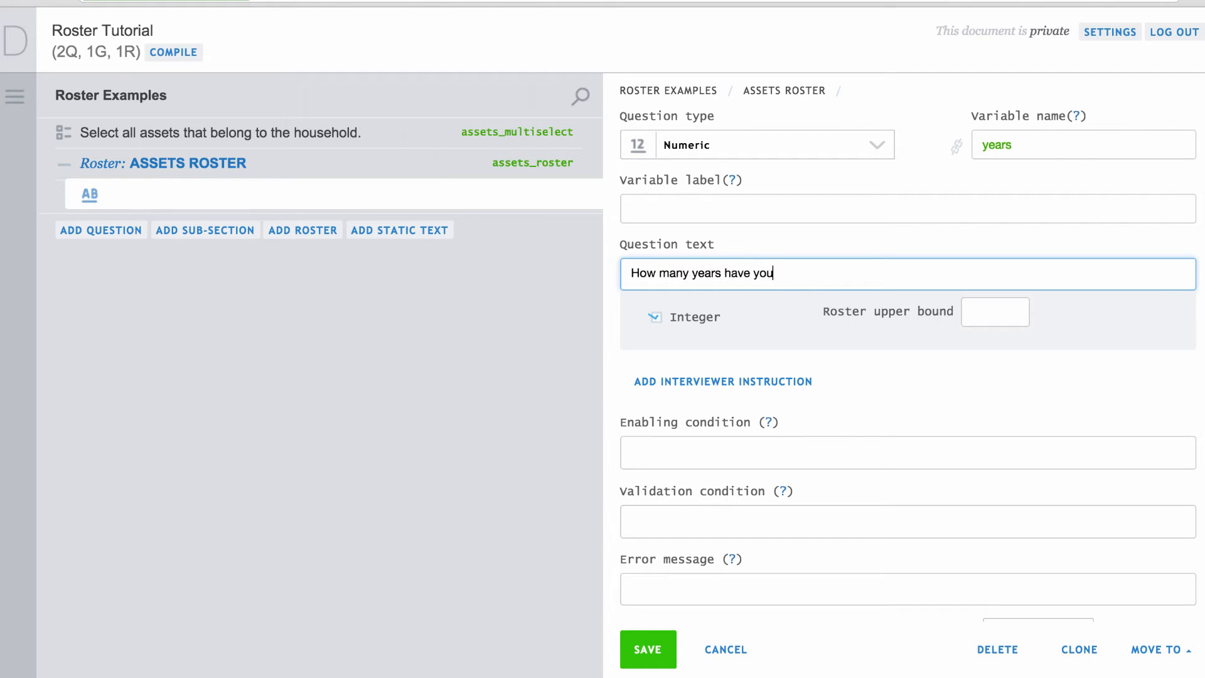
type(" %rostertitle%?")
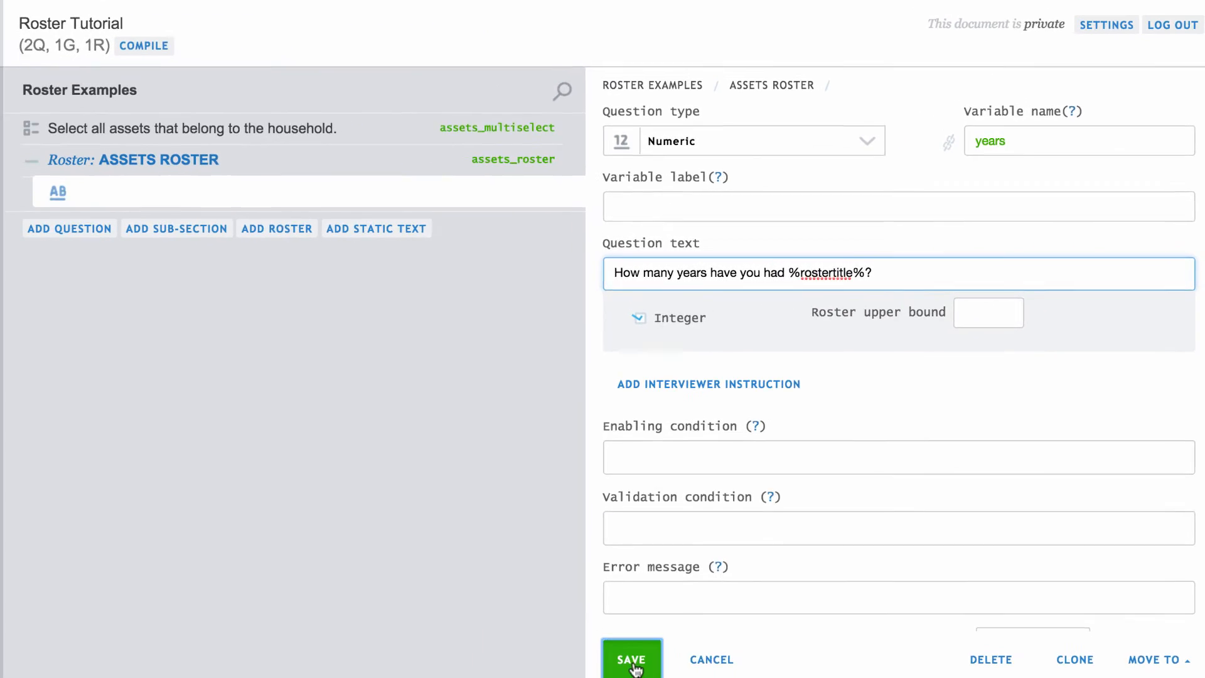
left_click(632, 665)
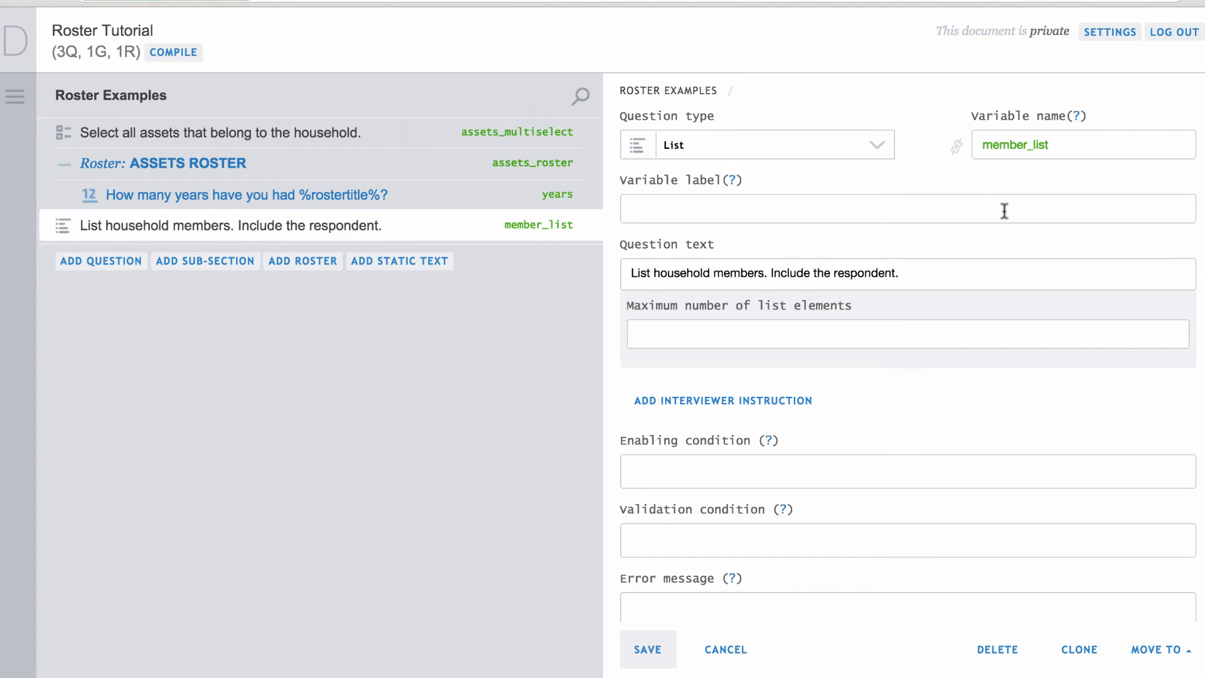
Step: Add and save a roster named Household Roster, variable household_roster, sourced from the list question "List household members. Include the respondent."
left_click(315, 267)
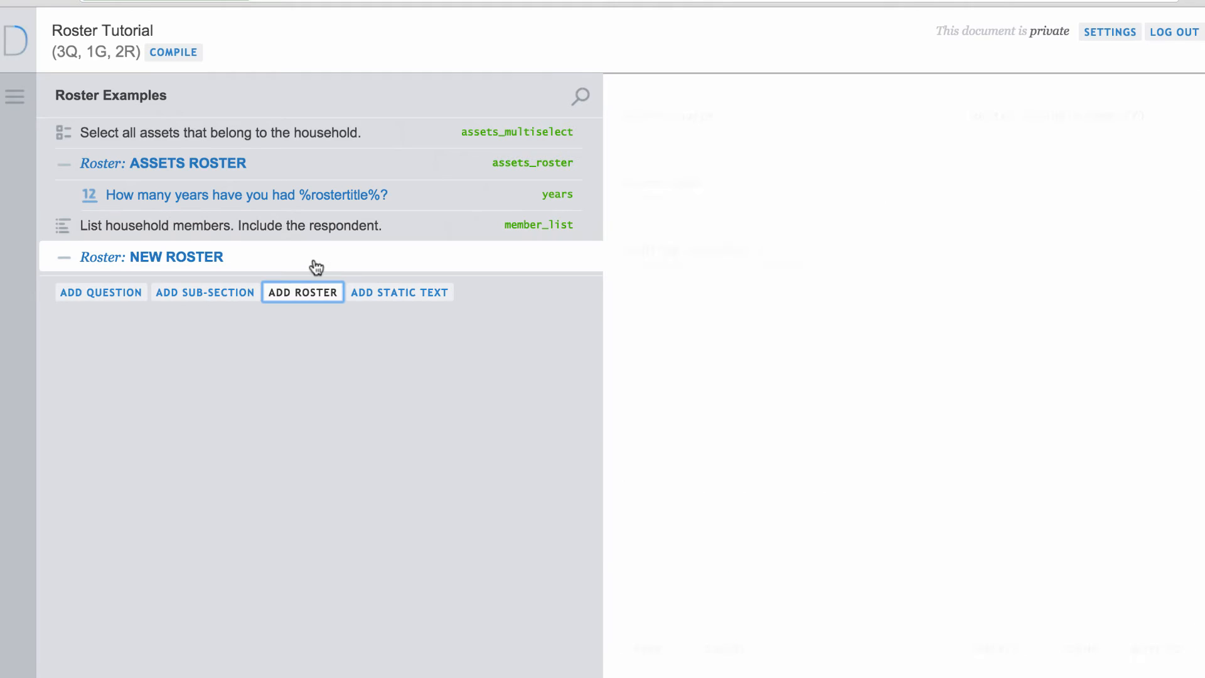
left_click(867, 159)
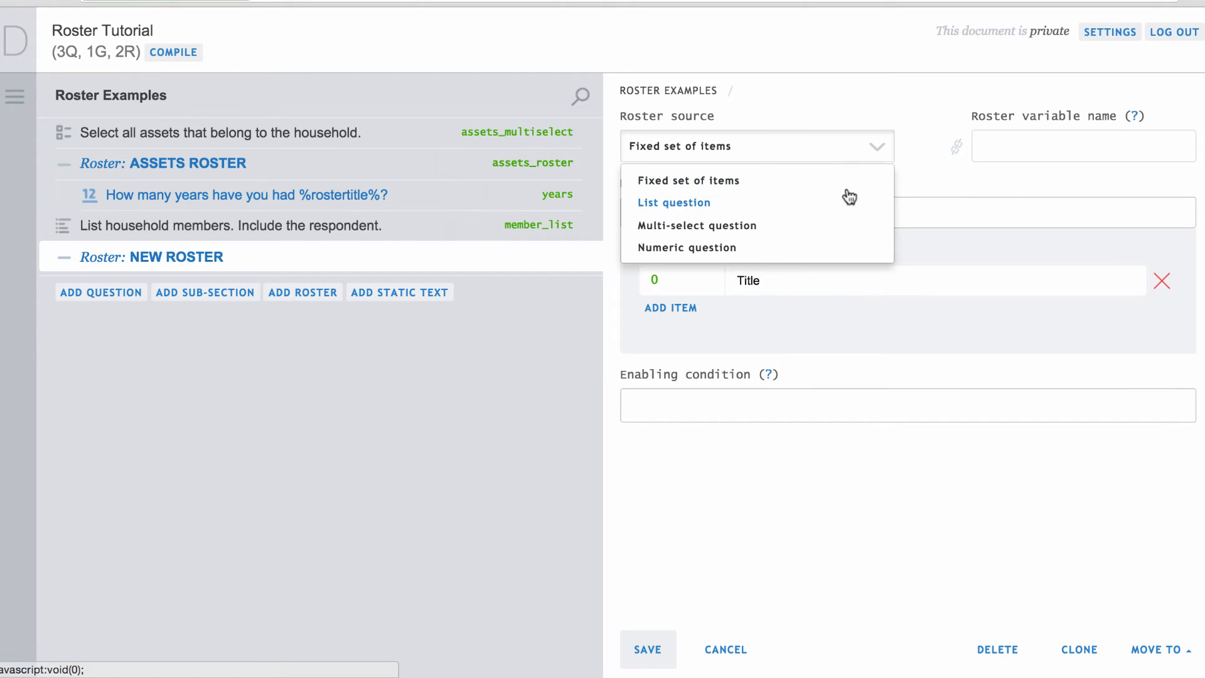
left_click(841, 204)
type("household_roster")
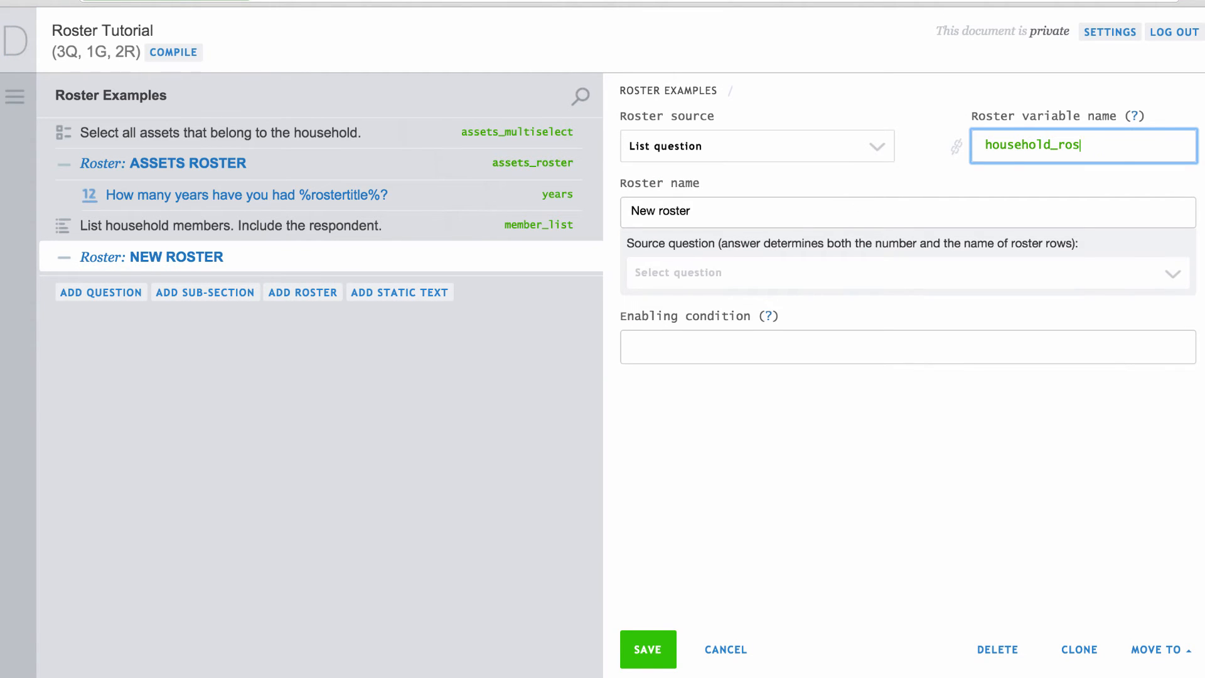
left_click(949, 202)
type("Household Roster")
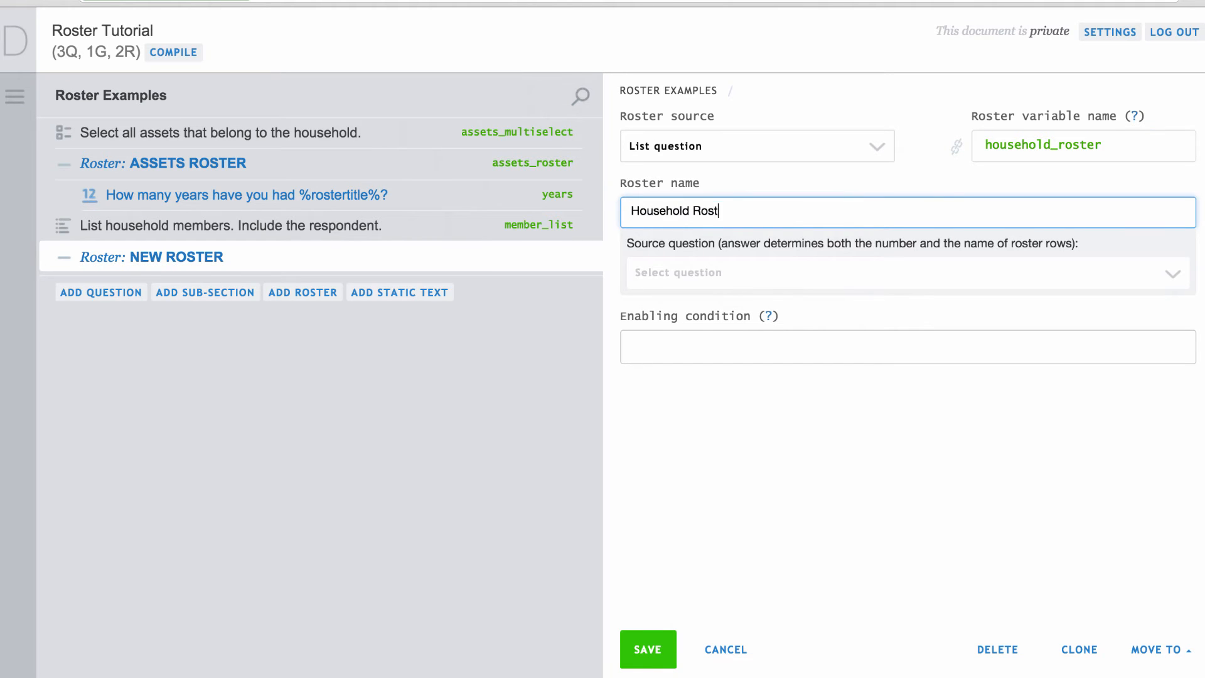
left_click(948, 276)
left_click(944, 322)
left_click(646, 646)
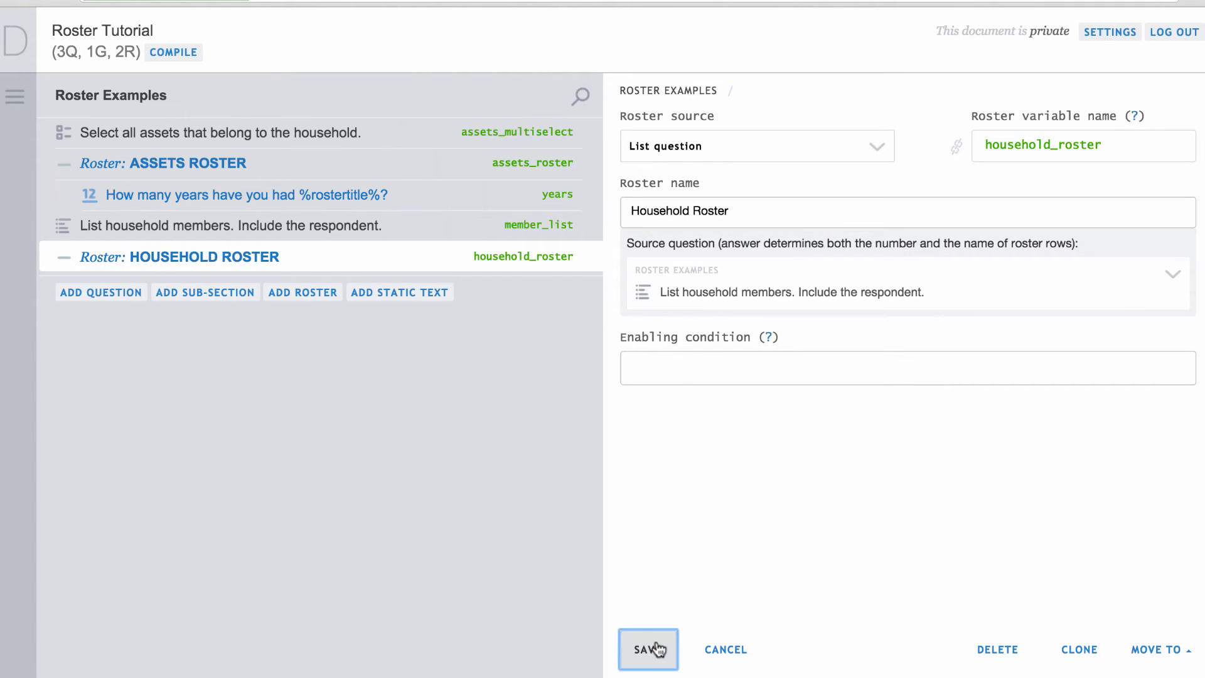
Step: Add a numeric question to the Household Roster with variable name age and text "How old is %rostertitle%?", and save it
right_click(396, 258)
left_click(422, 276)
left_click(1004, 145)
type("age")
left_click(807, 150)
left_click(807, 228)
left_click(775, 272)
type("How old is %rostertitle%?")
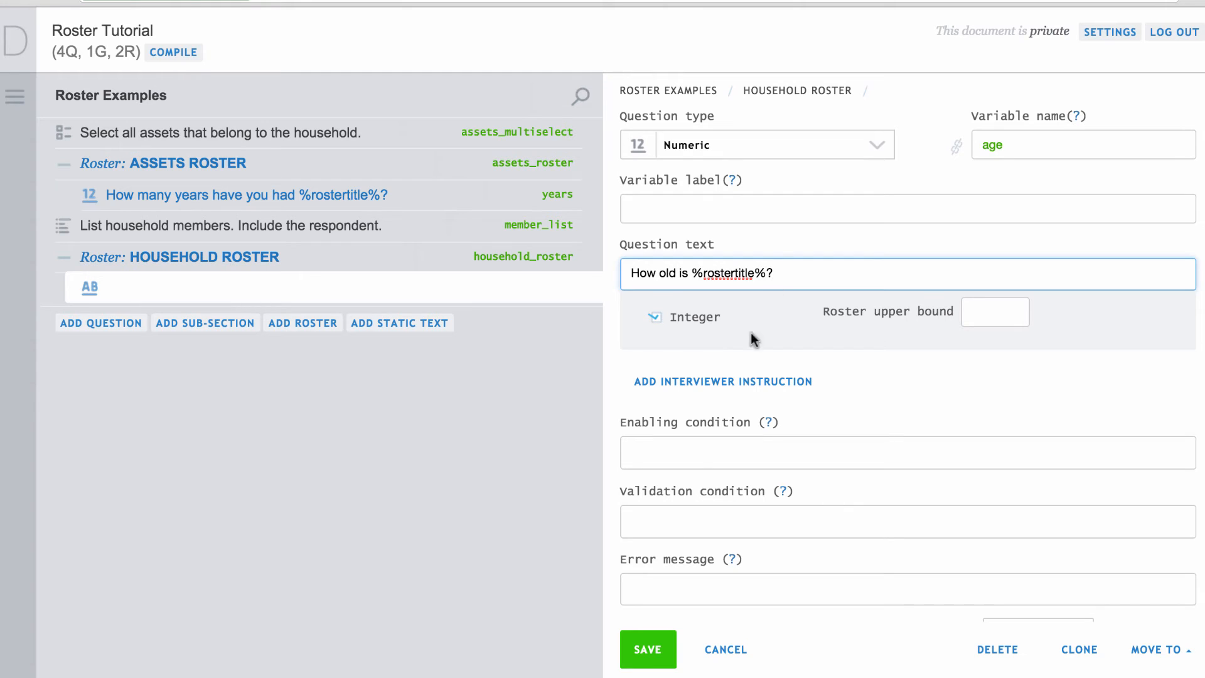
left_click(650, 650)
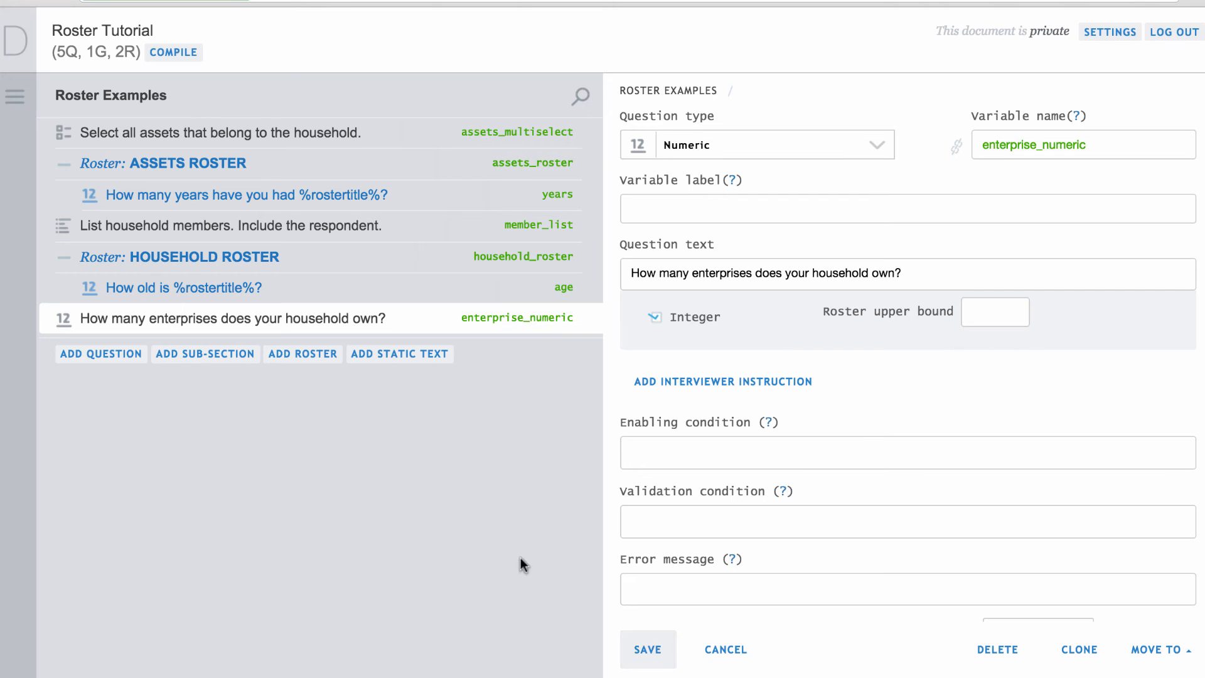
Step: Add a roster below the enterprise count question, with a numeric question as source and enterprise_roster as variable name
left_click(302, 354)
left_click(874, 155)
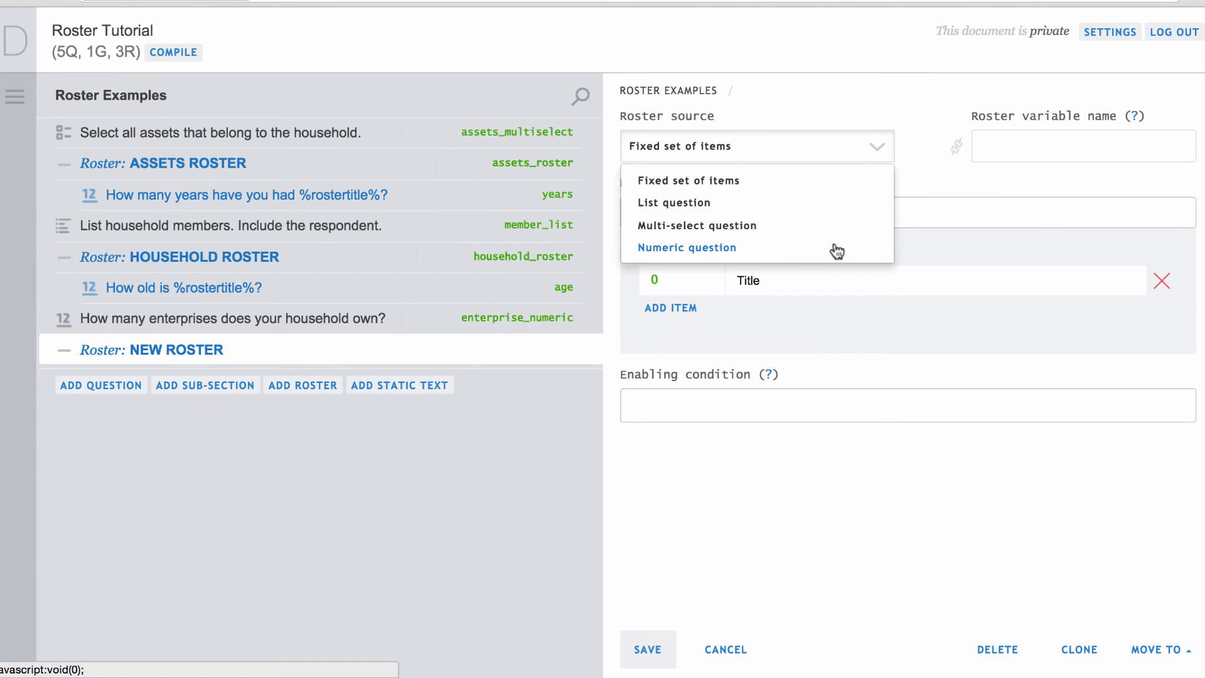
left_click(833, 245)
left_click(1013, 148)
type("enterprise_roster")
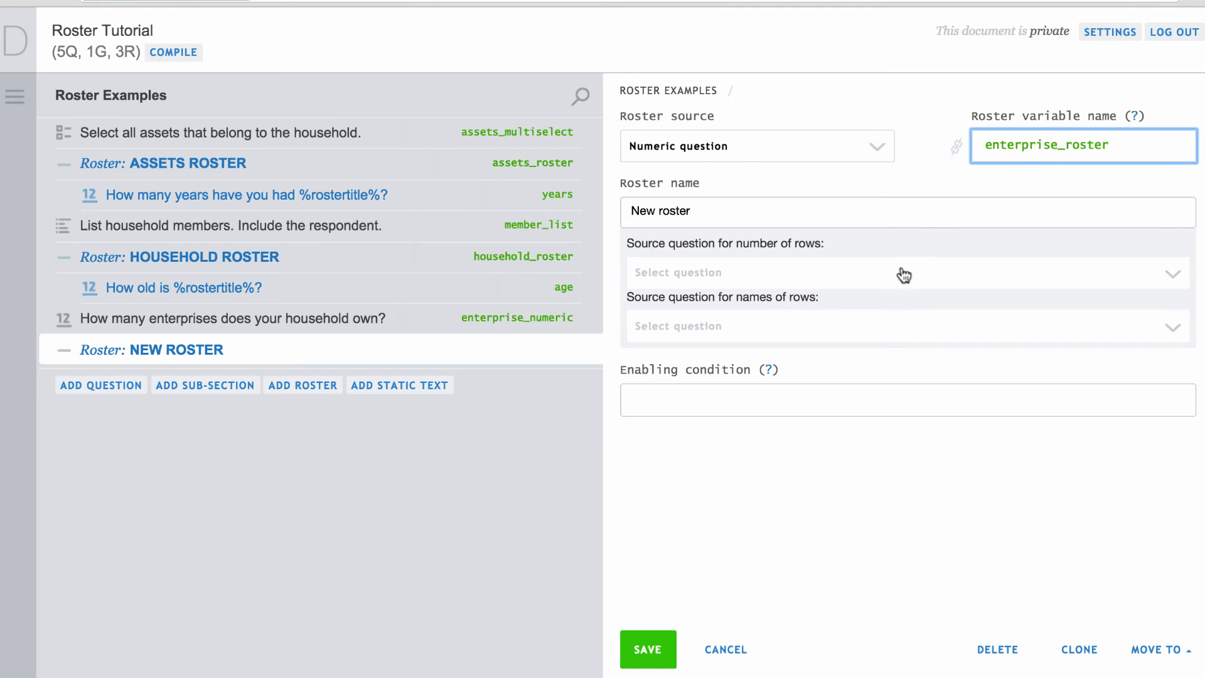
Step: Name the roster Enterprise Roster, take its number of rows from "How many enterprises does your household own?", and save it
double_click(870, 215)
triple_click(871, 215)
type("Enterprise Roster")
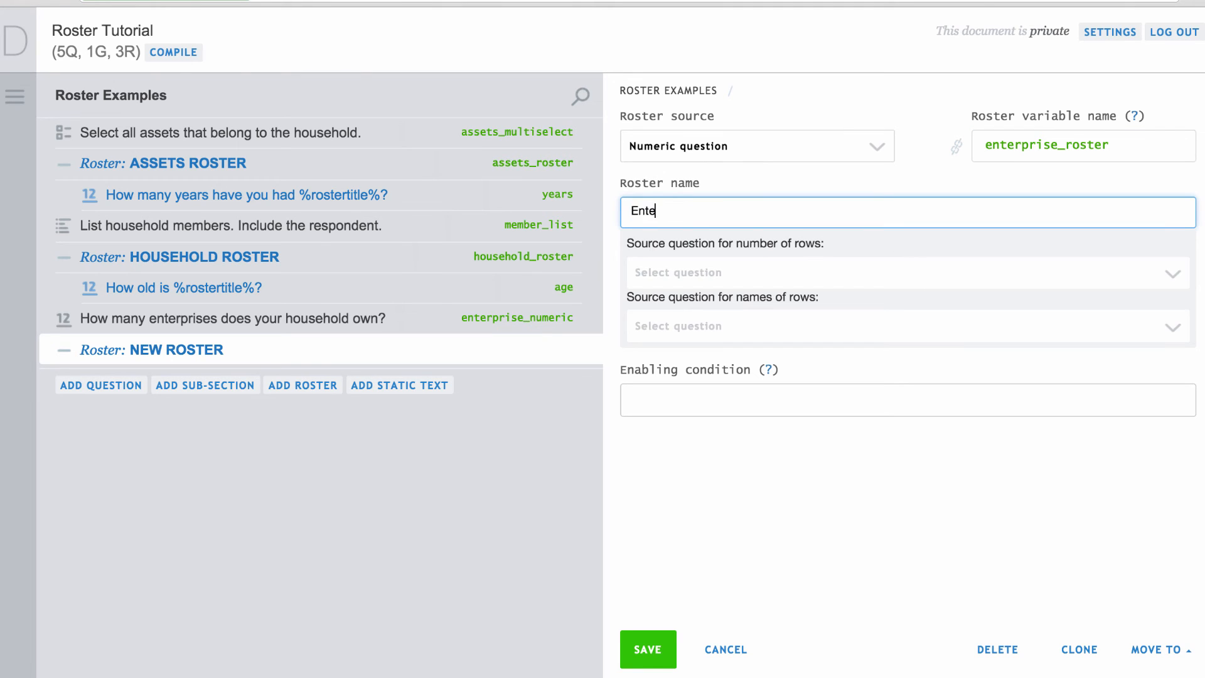
left_click(832, 282)
left_click(827, 319)
left_click(648, 649)
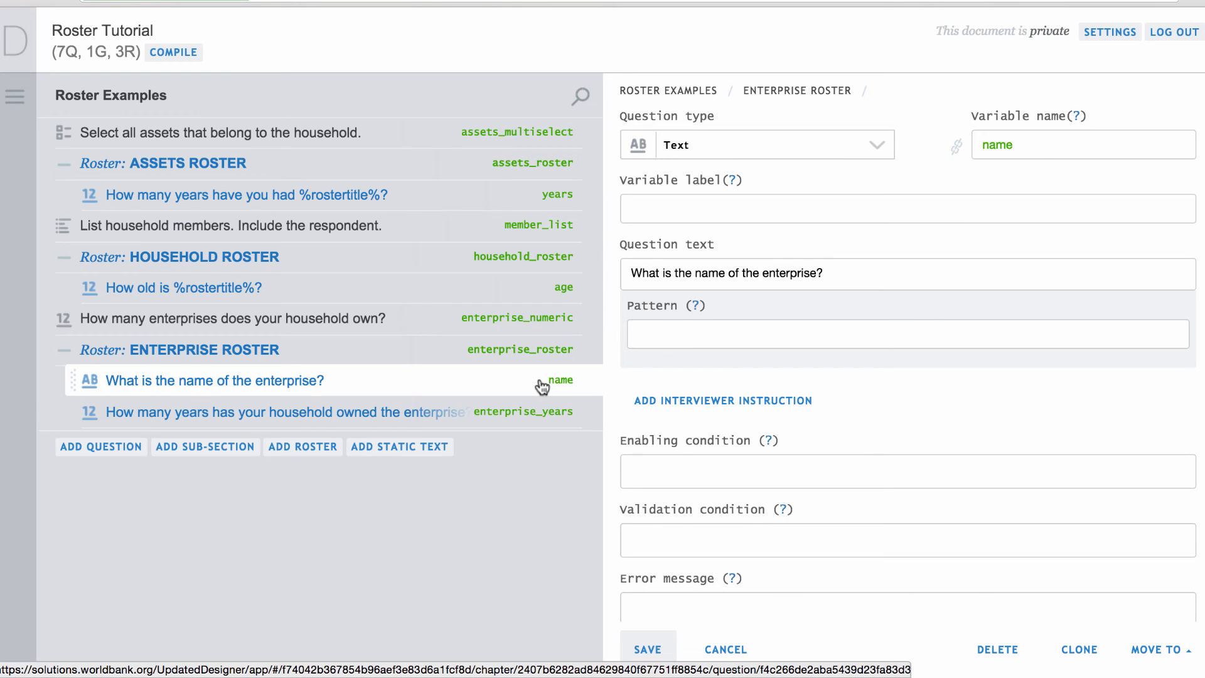
left_click(515, 416)
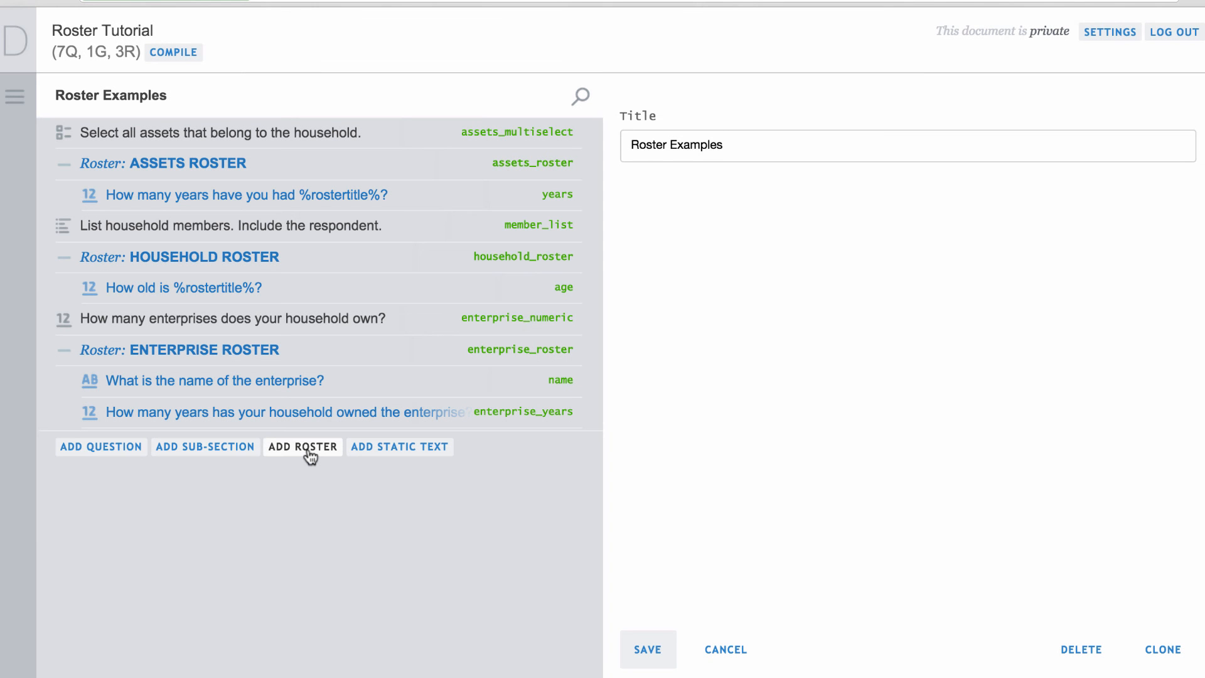
Step: Add a fixed-set roster at the end of the section with variable name consumption_roster and roster name Consumption Roster
left_click(310, 452)
left_click(997, 149)
type("consumption_roster")
left_click(860, 207)
key("super+a")
type("Consumption Roster")
Step: Title the Consumption Roster's item 0 Bread and add a fixed item with value 1 titled Flour
left_click(772, 290)
key("super+a")
type("Bread")
left_click(670, 308)
type("1")
left_click(738, 313)
type("Flour")
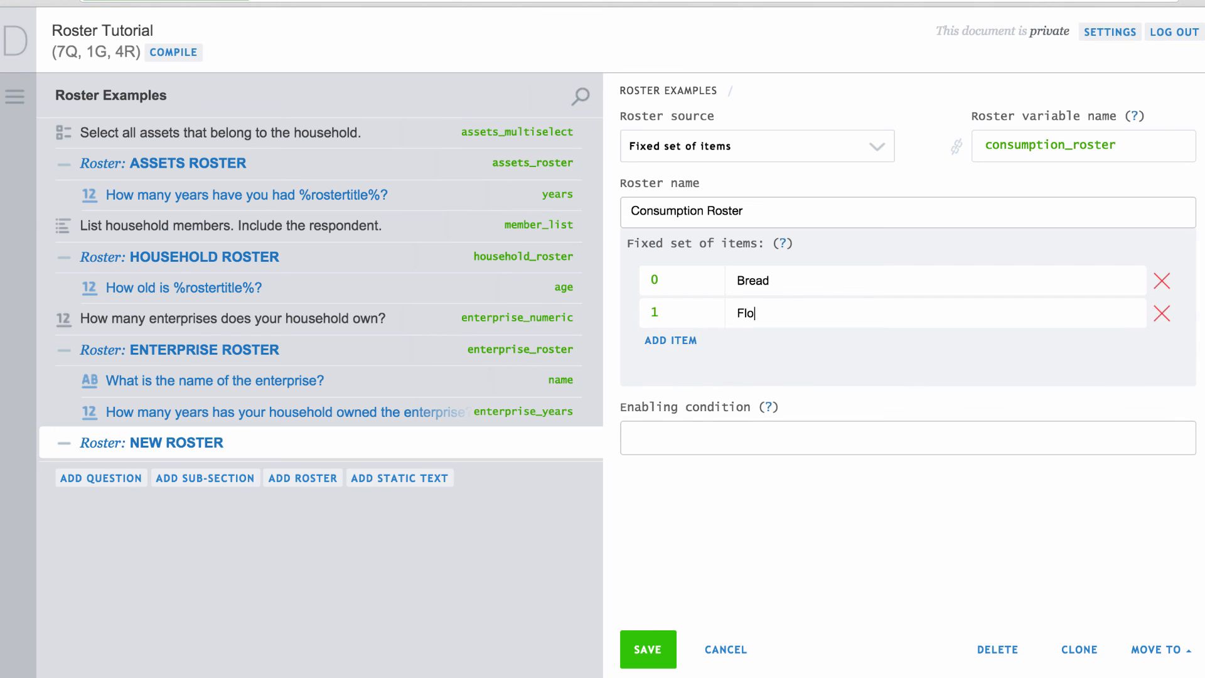
Step: Add two more fixed items to the Consumption Roster: value 2 titled Grain and value 3 titled Rice
left_click(660, 342)
type("2")
left_click(747, 344)
type("Grain")
left_click(679, 373)
type("3")
key("Tab")
type("Rice")
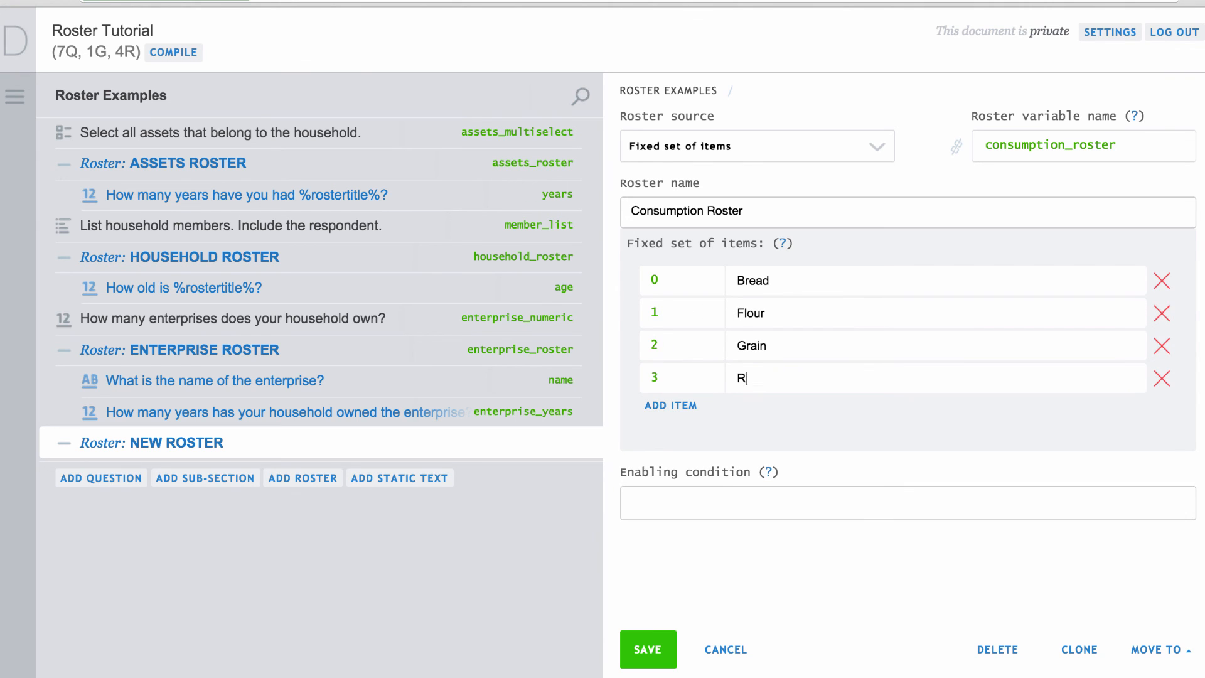
Step: Add a fixed item with value 4 titled Other grains and save the Consumption Roster
left_click(682, 408)
left_click(682, 416)
type("4")
key("Tab")
type("Other grains")
left_click(647, 649)
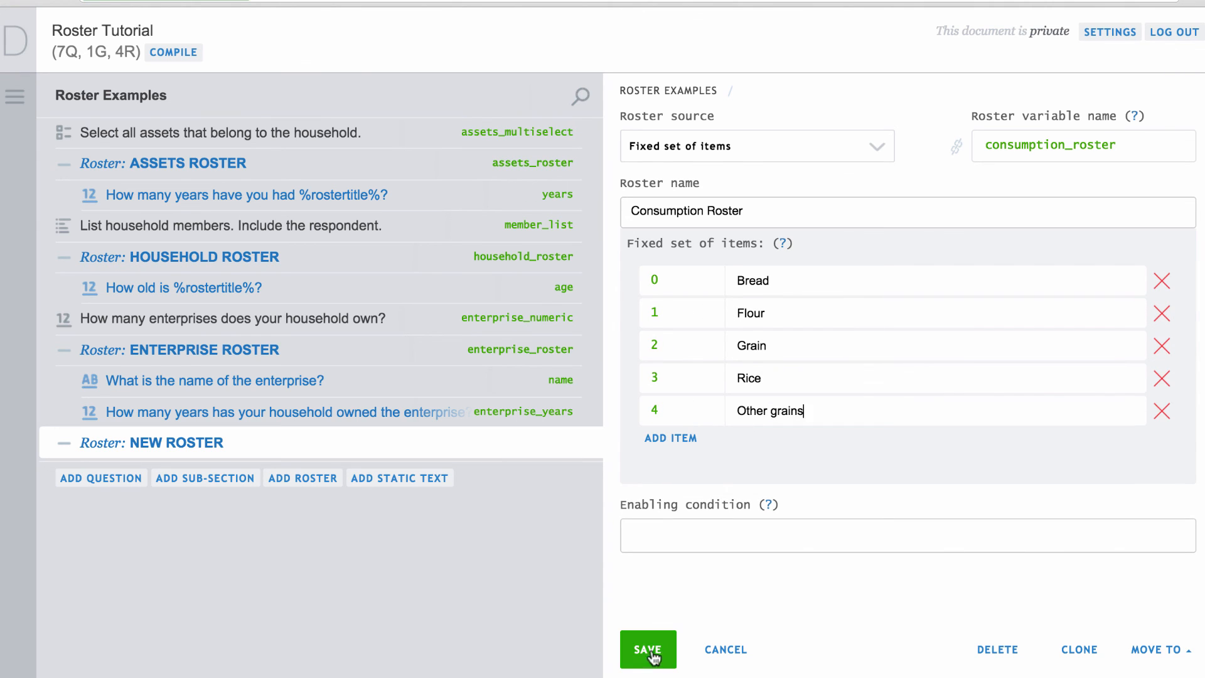